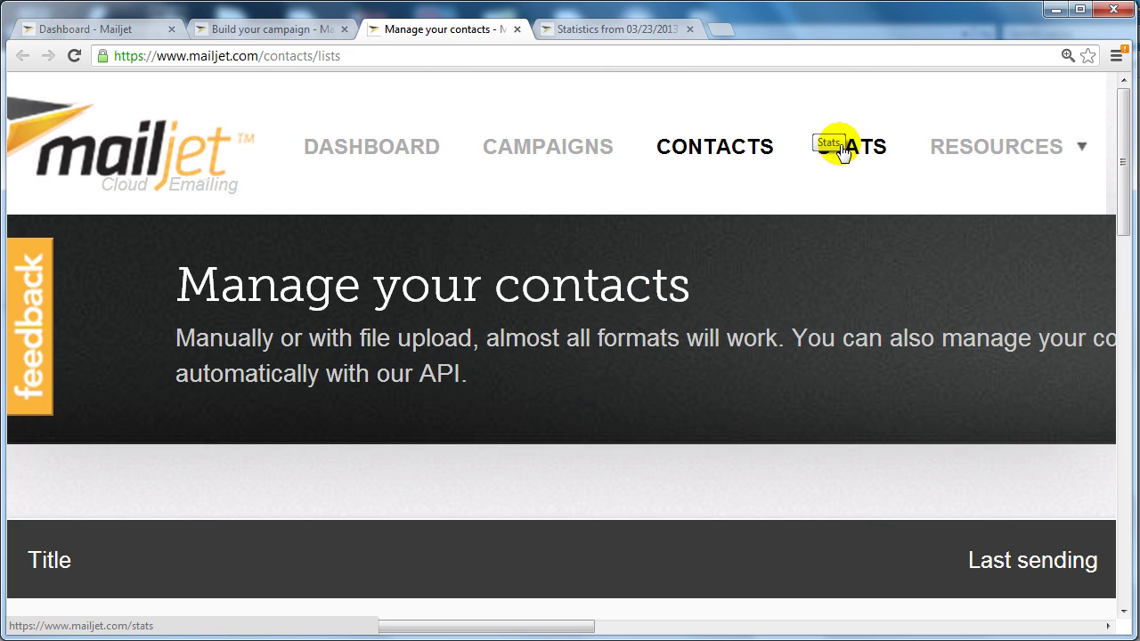
- View the email statistics chart, then close the contacts and statistics tabs to return to the dashboard
click(611, 29)
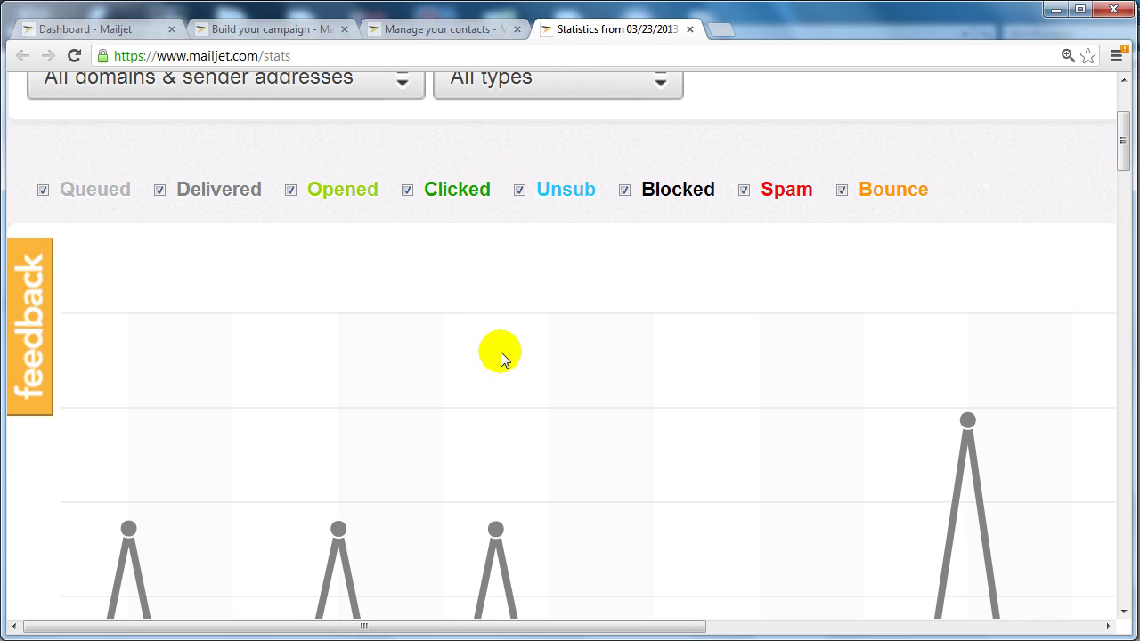
scroll(500, 354, down, 1)
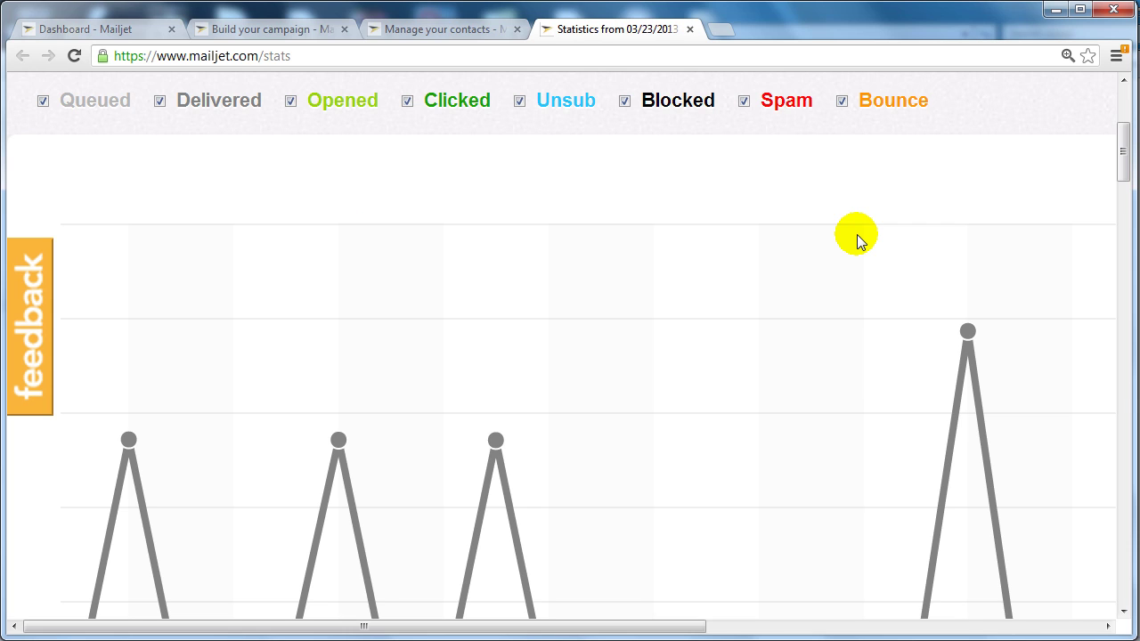
key(ctrl+w)
key(ctrl+w)
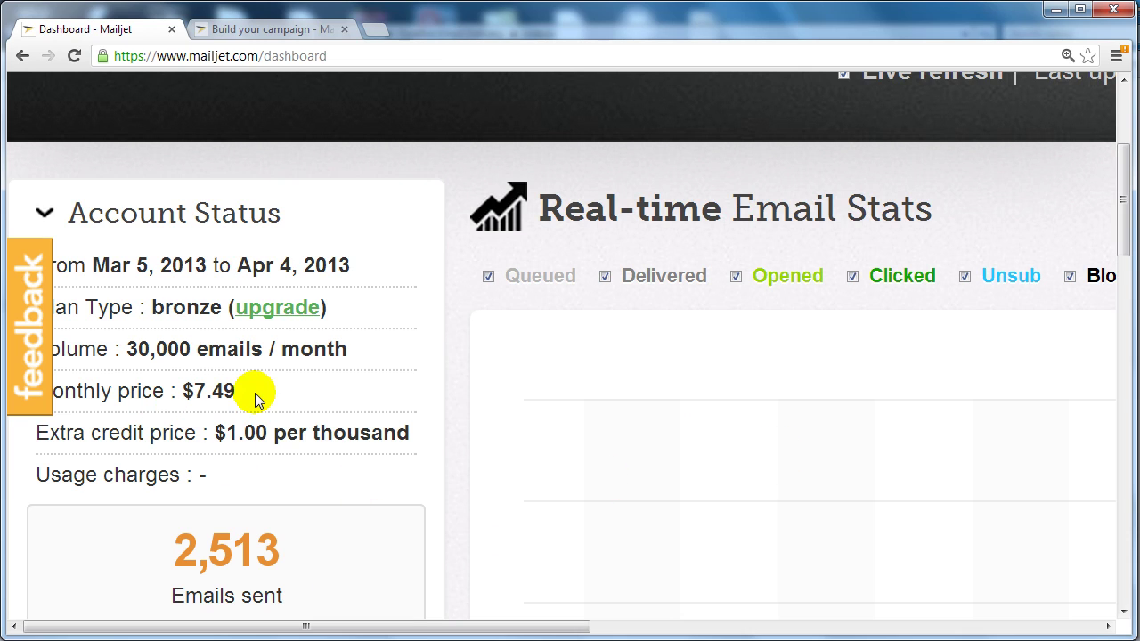
- Highlight the $7.49 monthly price and the 30,000 emails monthly volume in the account status
drag(253, 391, 82, 389)
click(216, 390)
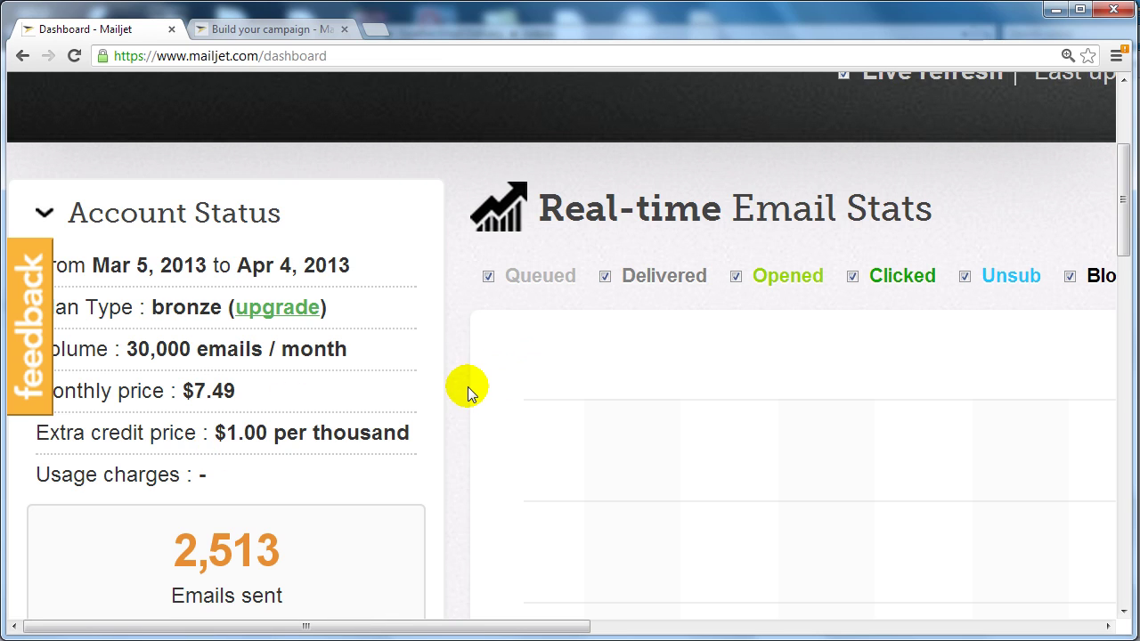
double_click(136, 349)
click(333, 342)
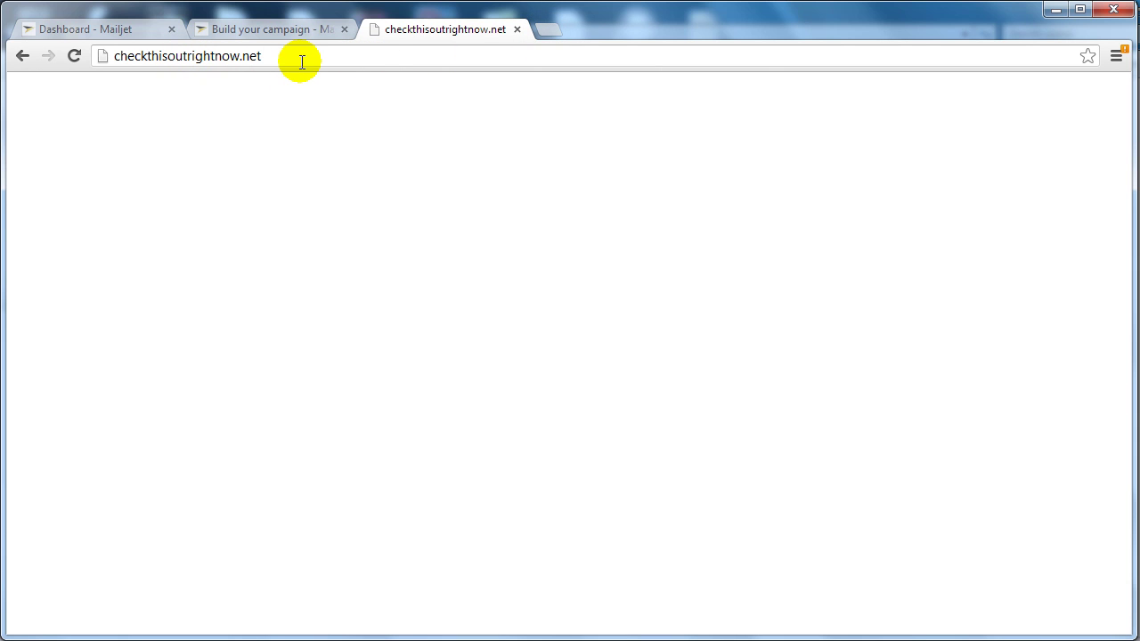
- Load checkthisoutrightnow.net/cpanel and scroll down to the Mail section
text(/cpanel)
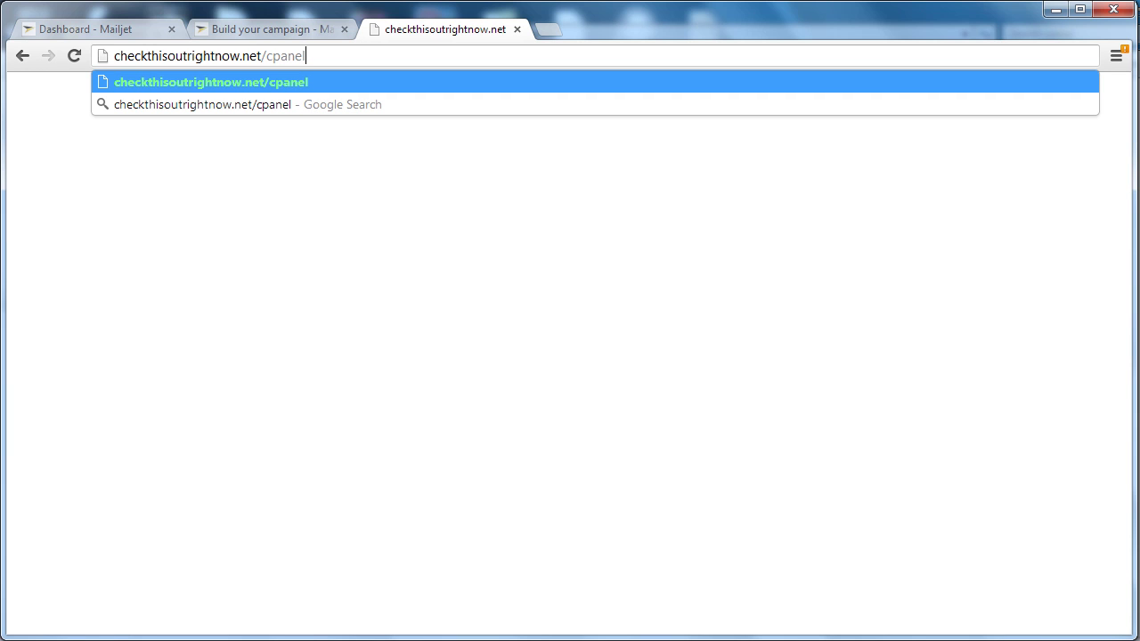
key(Return)
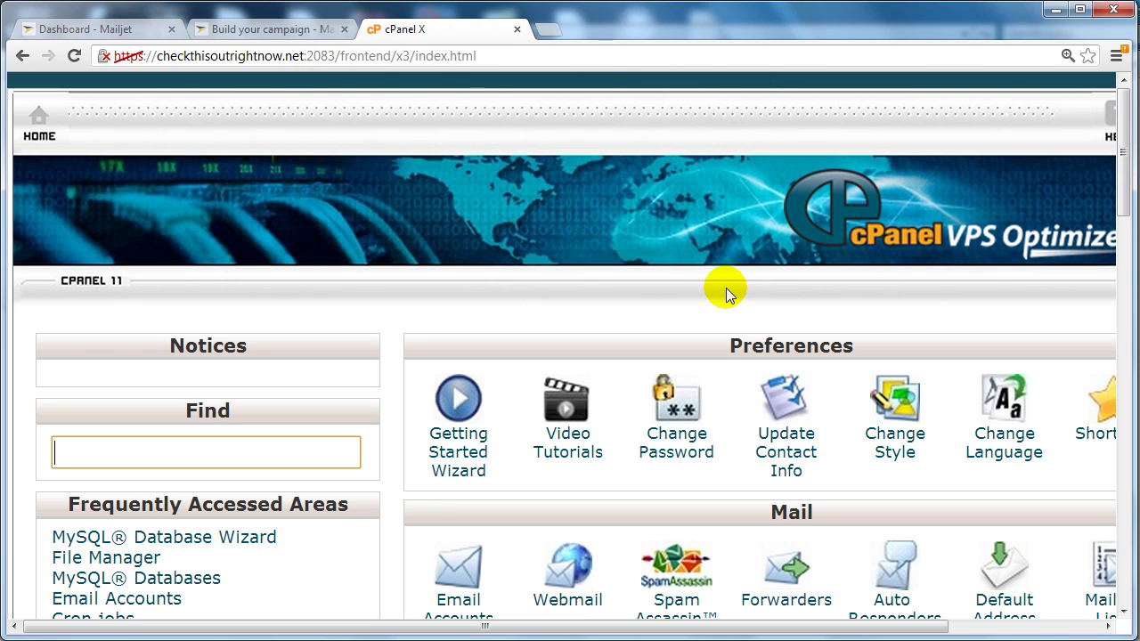
drag(1119, 180, 1107, 216)
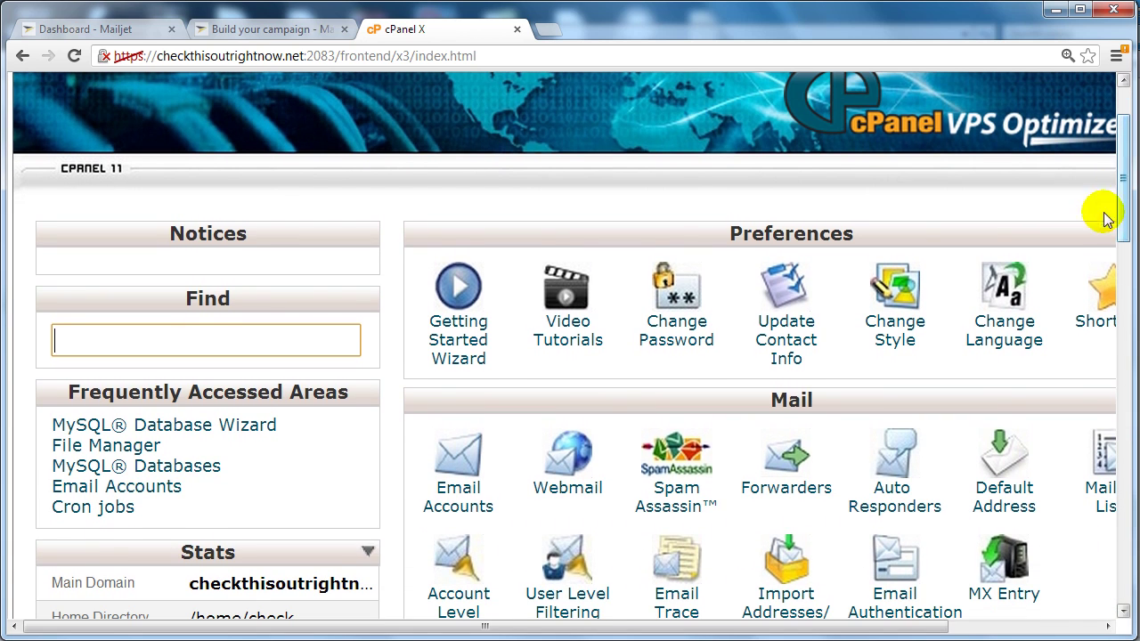
- In Email Accounts, enter 'support' as the new mailbox name on checkthisoutrightnow.net
click(456, 501)
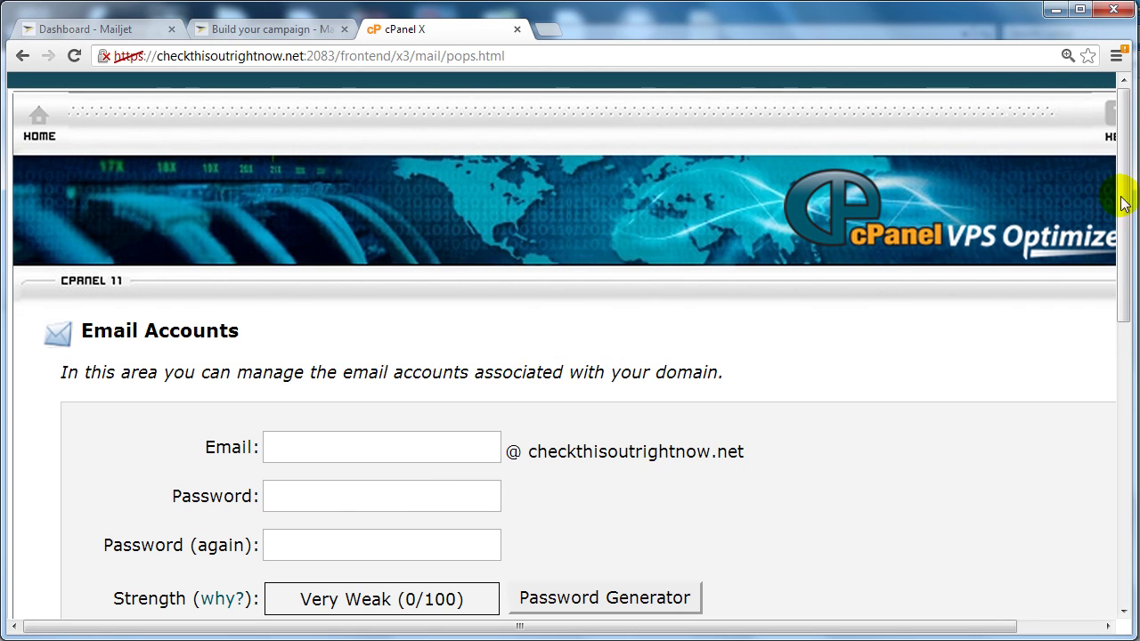
scroll(1127, 185, down, 1)
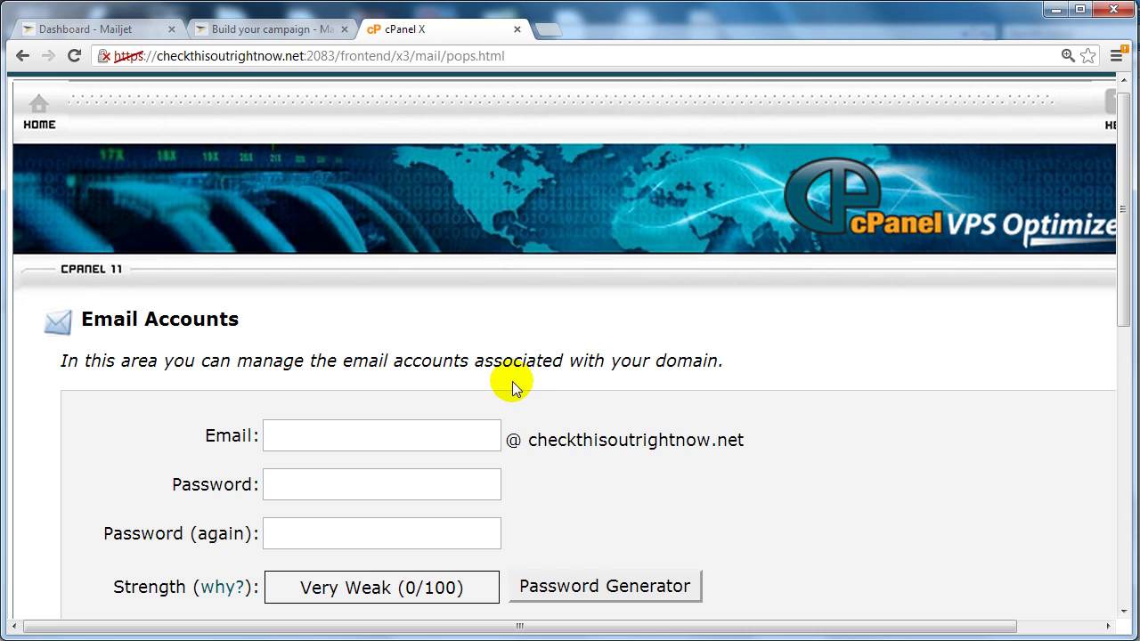
drag(766, 437, 530, 441)
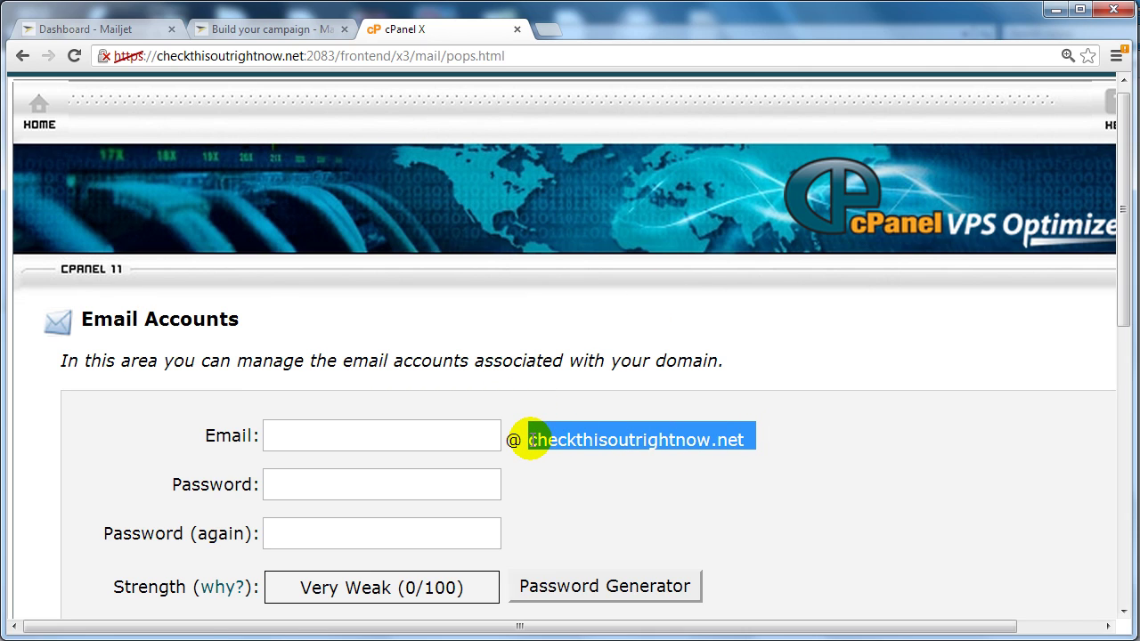
click(843, 413)
click(387, 423)
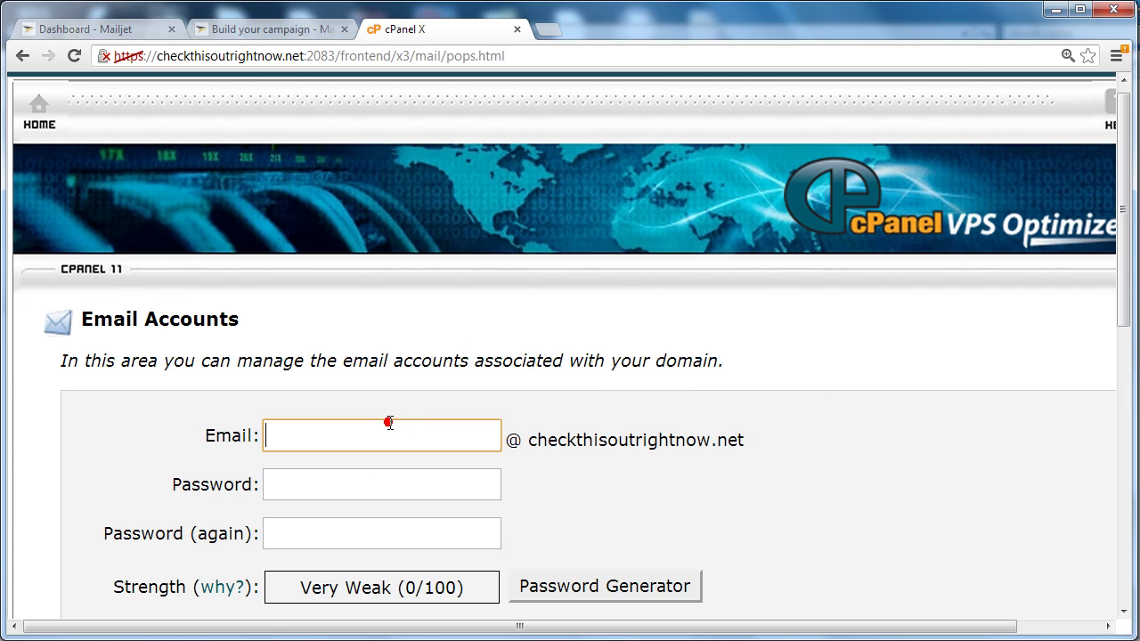
text(support)
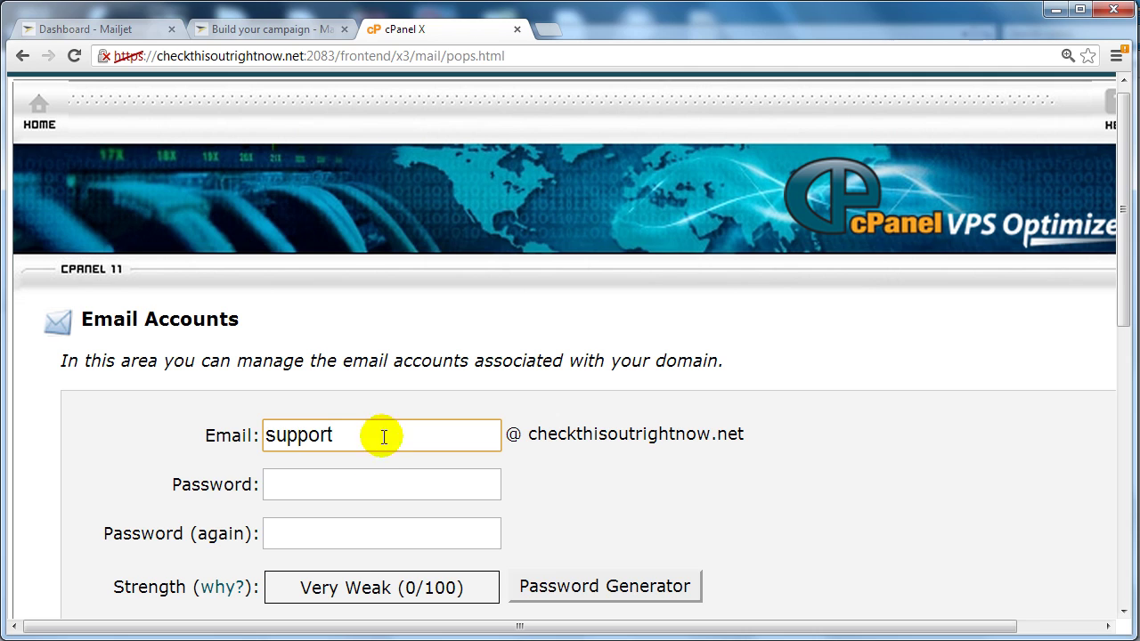
- Try the strong password generator, then dismiss the generated password
click(363, 481)
click(363, 521)
scroll(622, 490, down, 2)
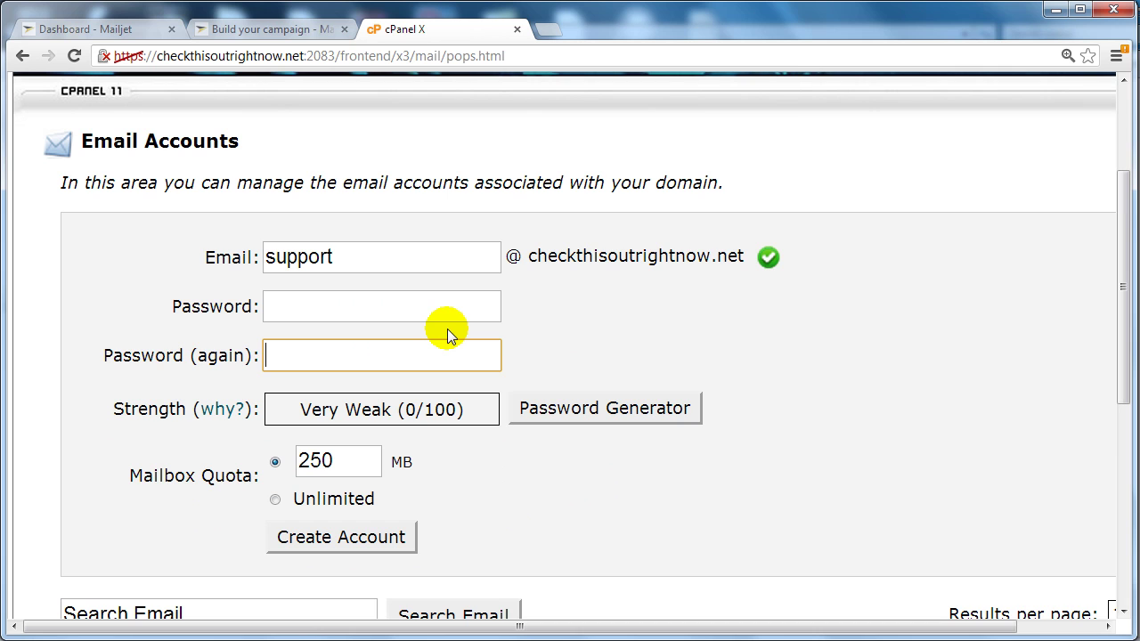
click(365, 305)
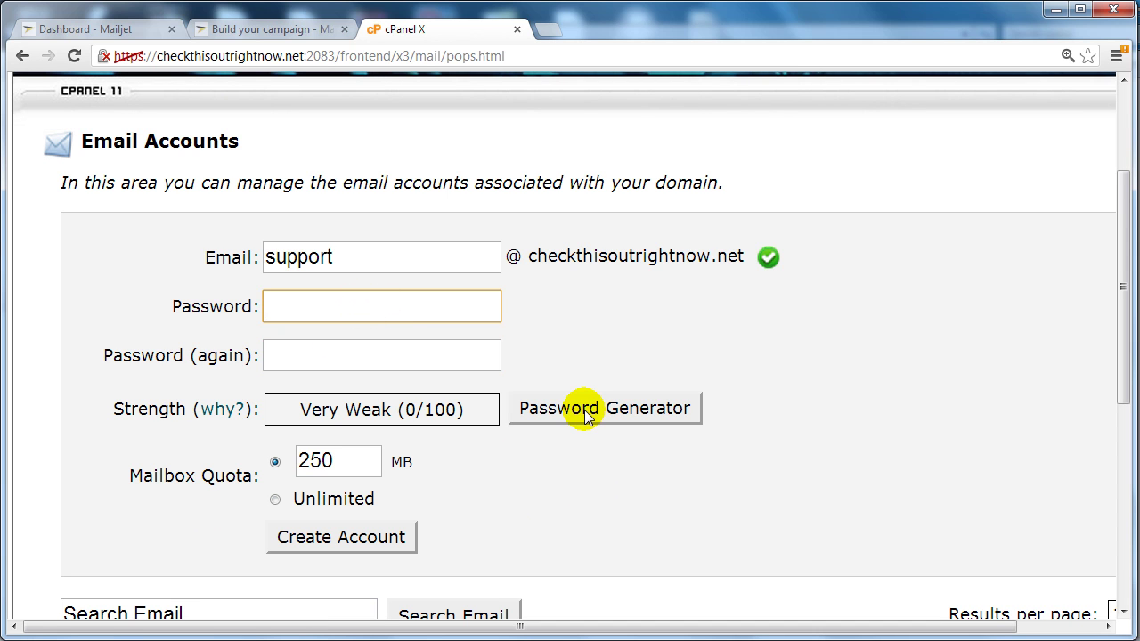
click(584, 411)
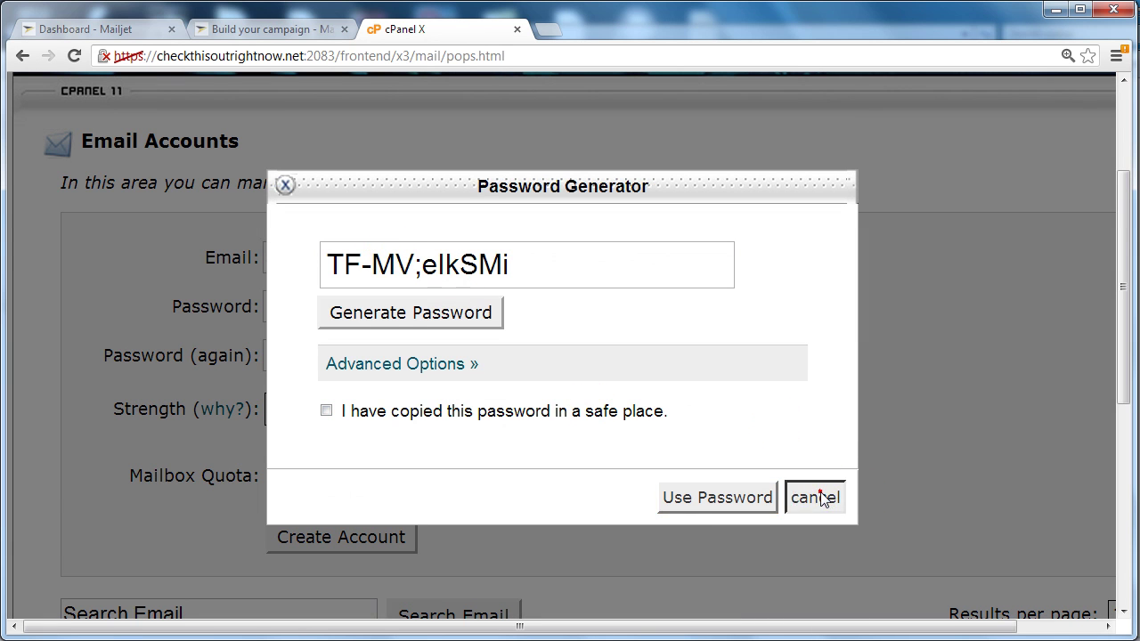
click(814, 496)
- Enter the mailbox password manually in both Password and Password (again) fields
click(380, 311)
text(a)
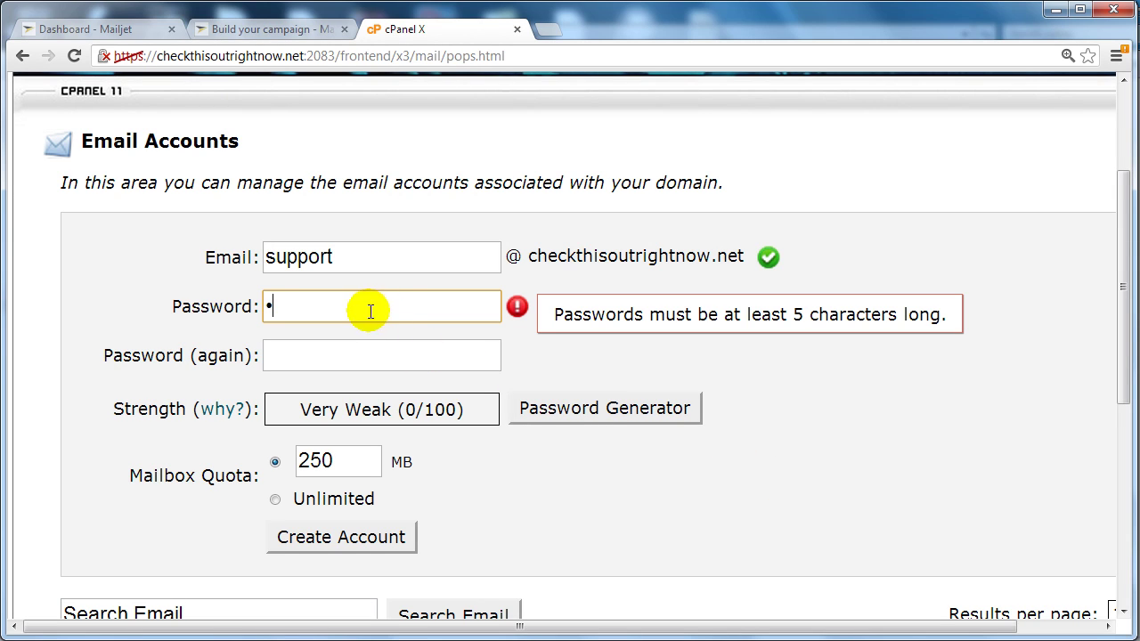
double_click(369, 309)
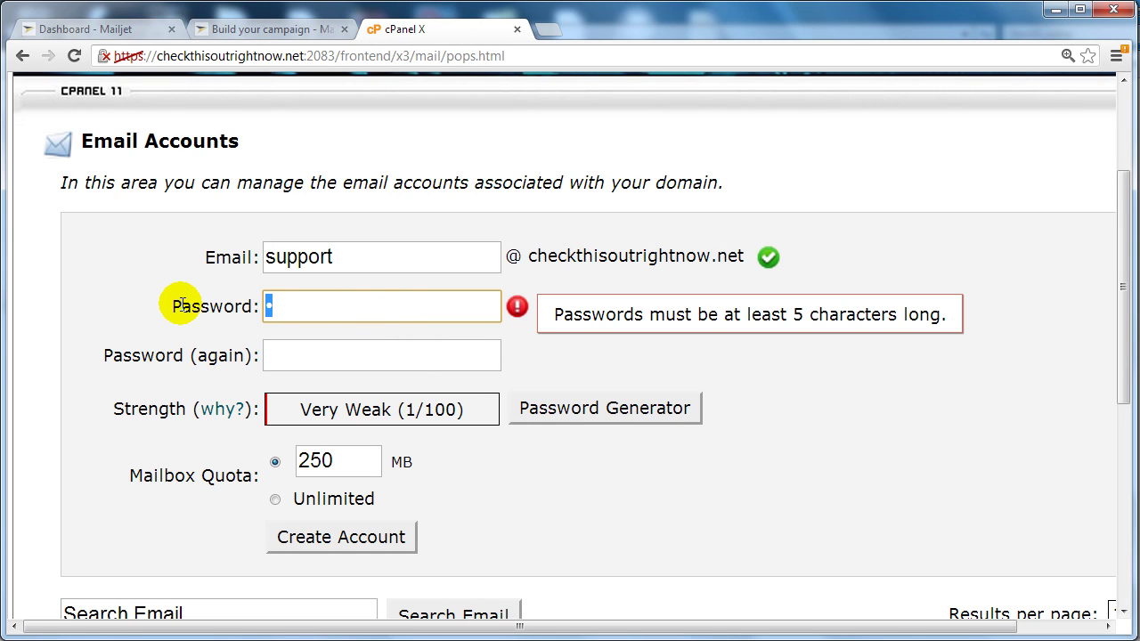
text(••••••••)
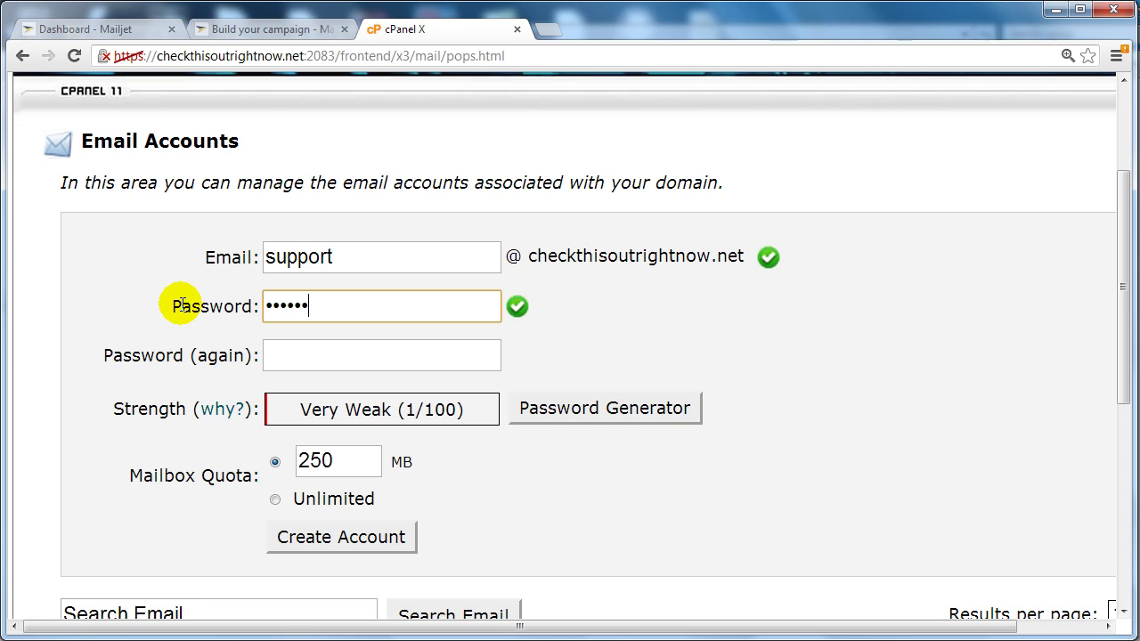
text(••••)
key(Tab)
text(•••••)
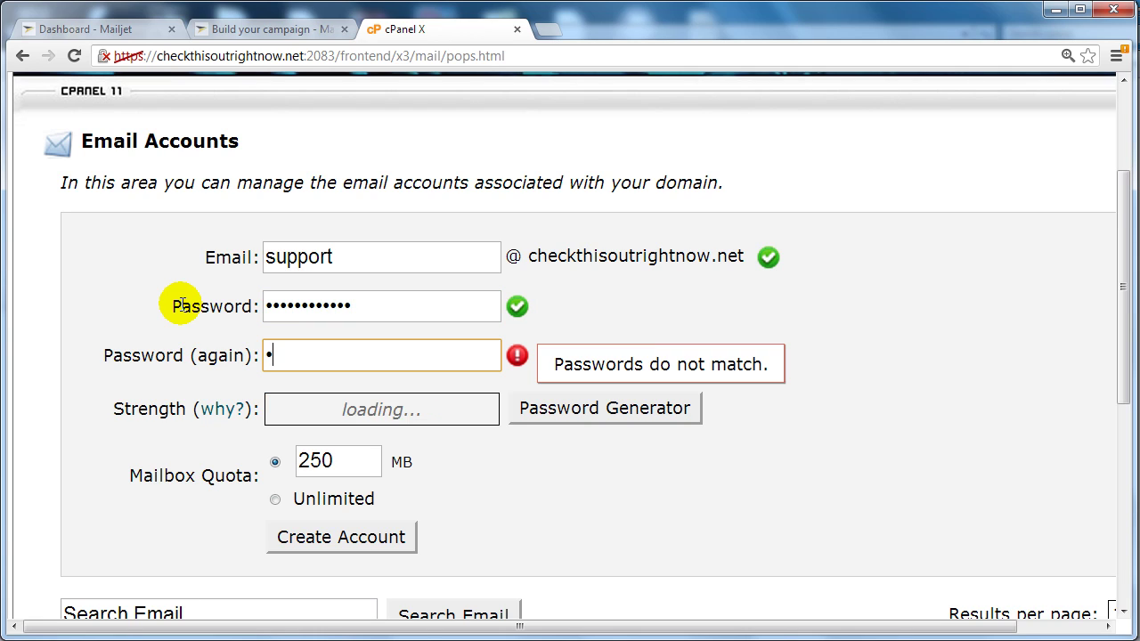
text(•••••••)
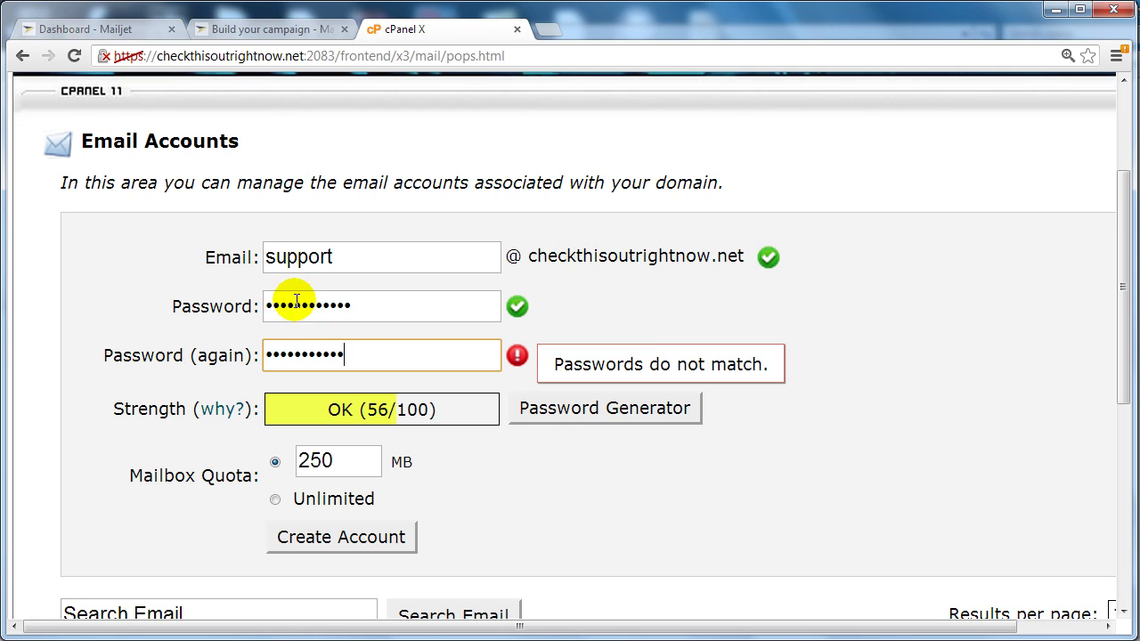
click(416, 320)
click(358, 539)
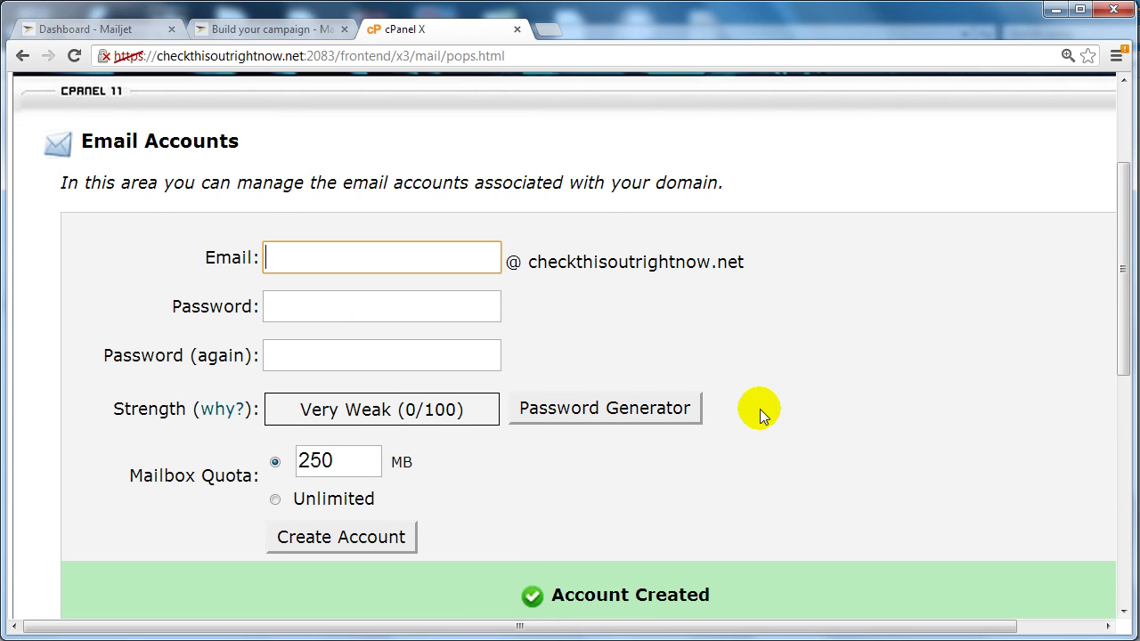
scroll(603, 409, down, 1)
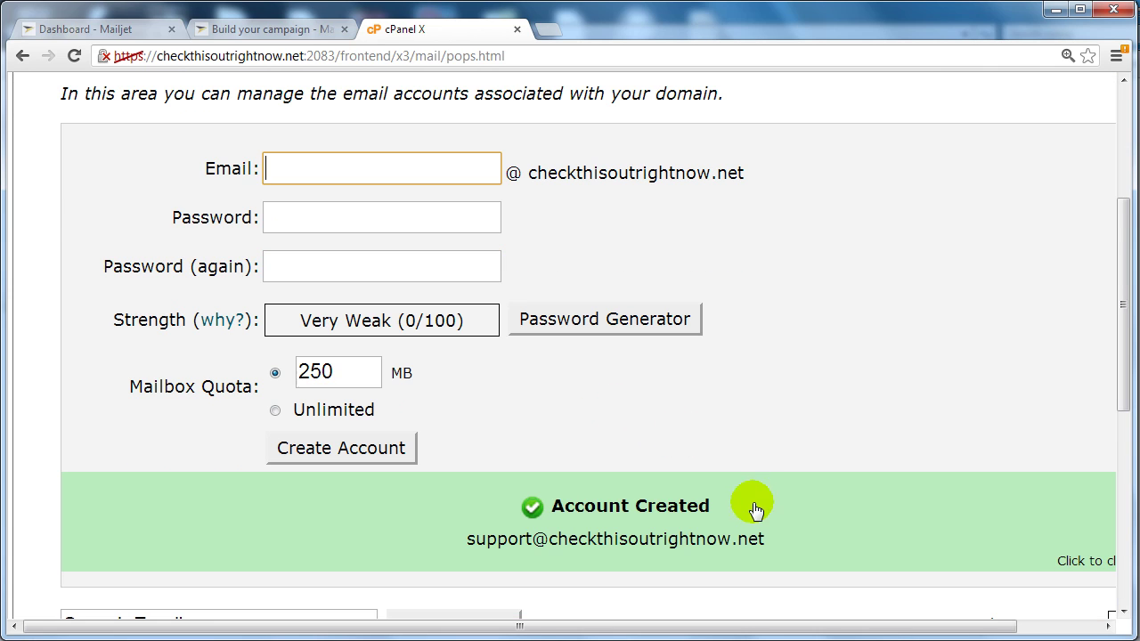
drag(769, 541, 469, 541)
right_click(470, 541)
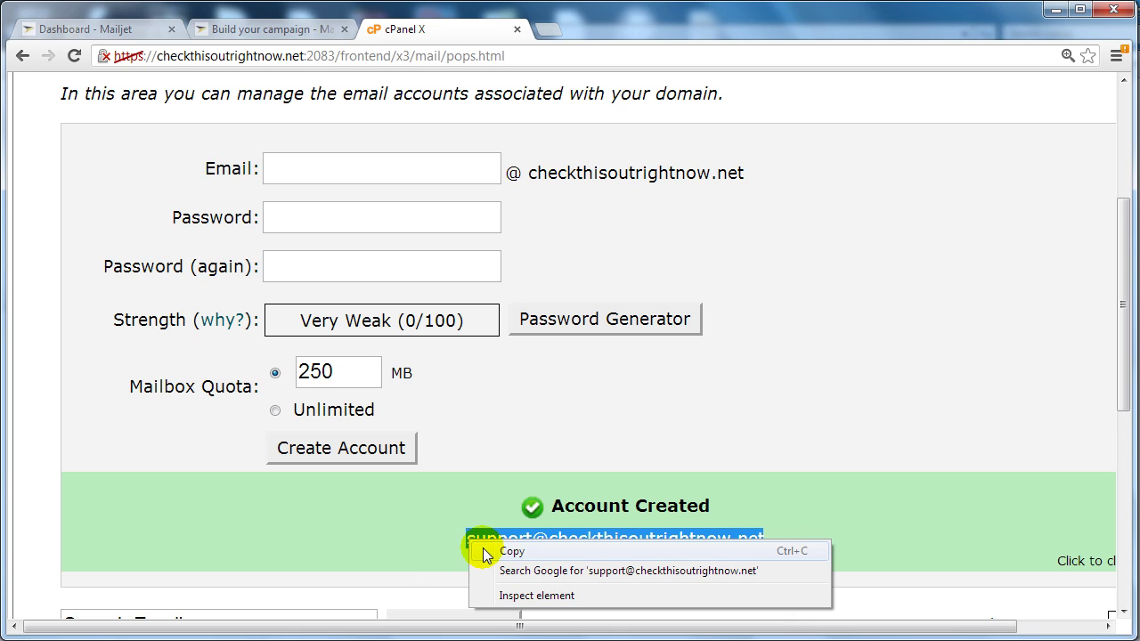
click(483, 547)
click(778, 413)
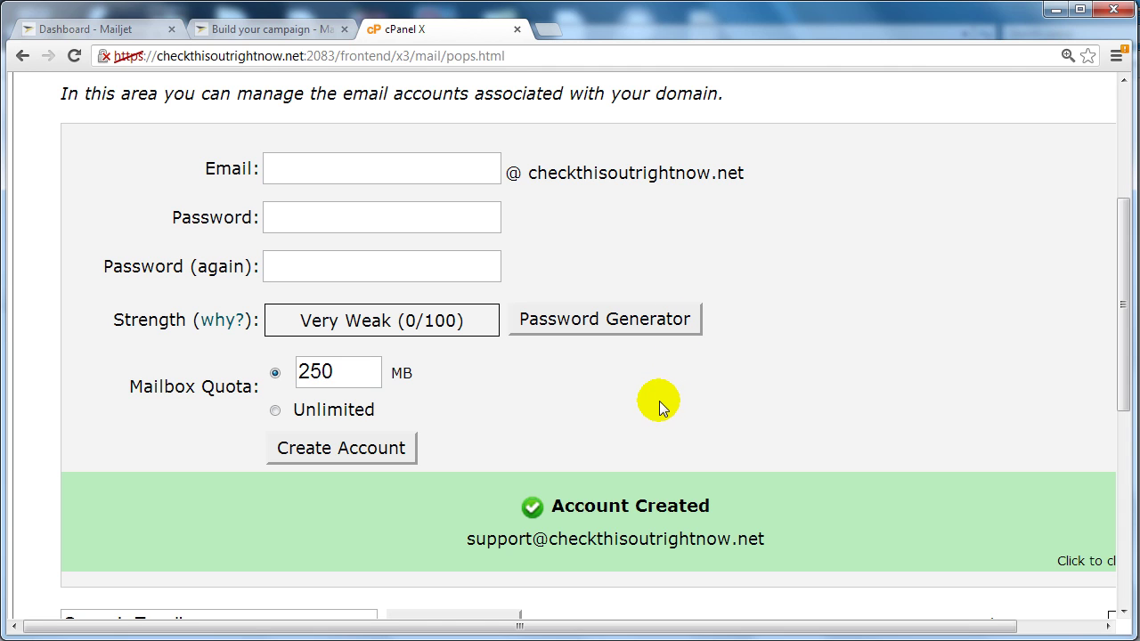
scroll(659, 401, down, 1)
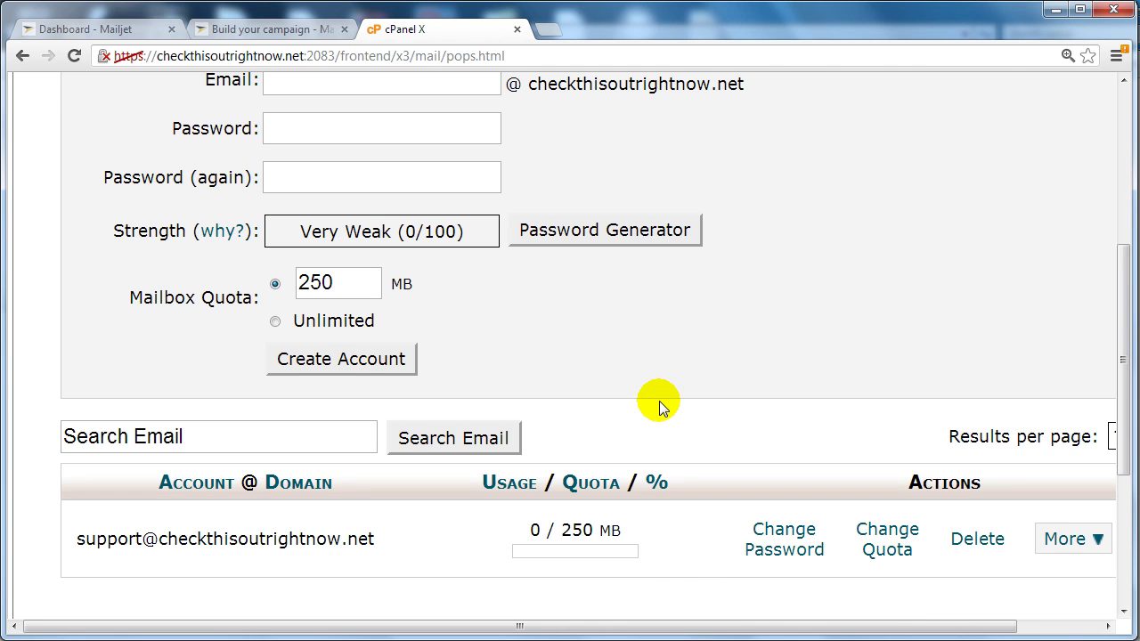
scroll(659, 405, up, 1)
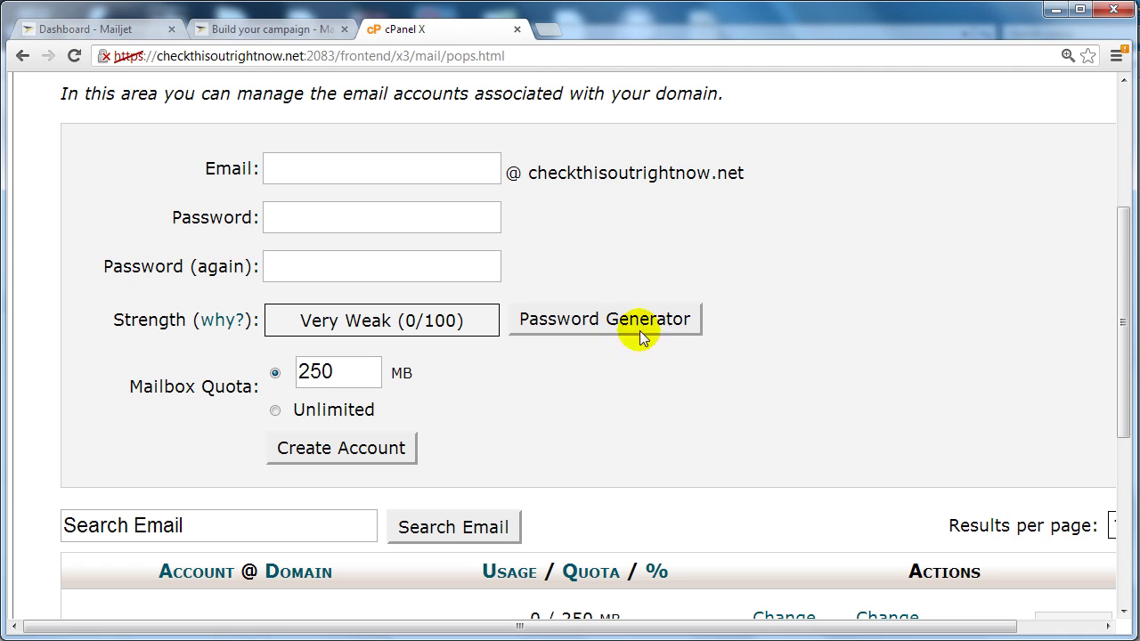
scroll(691, 404, up, 2)
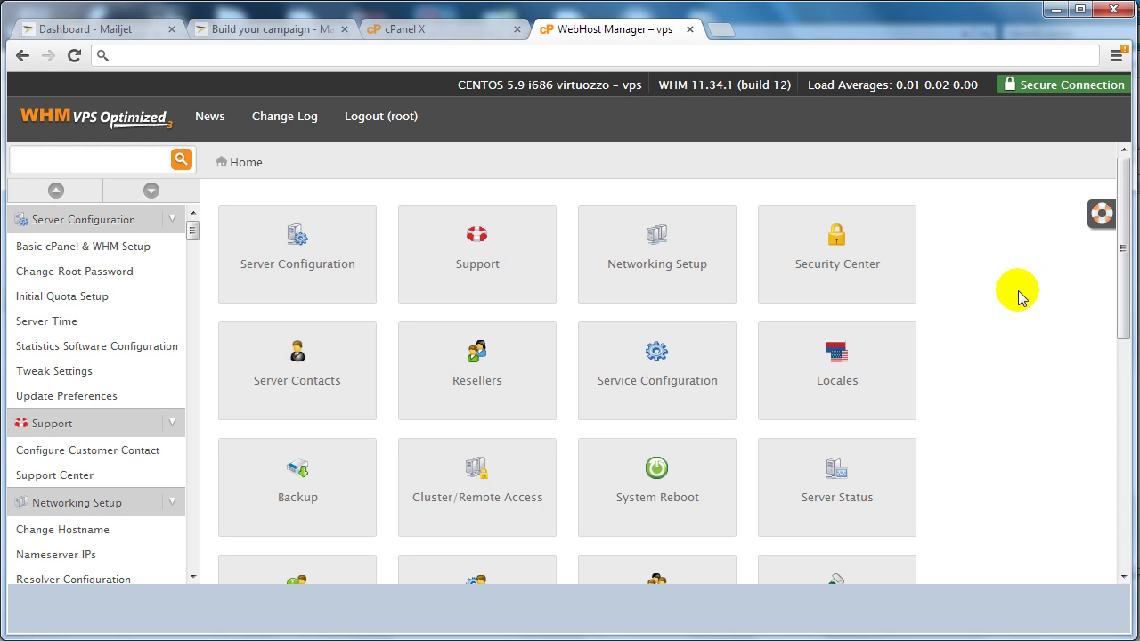
- Return to the cPanel Email Accounts page tab
click(470, 31)
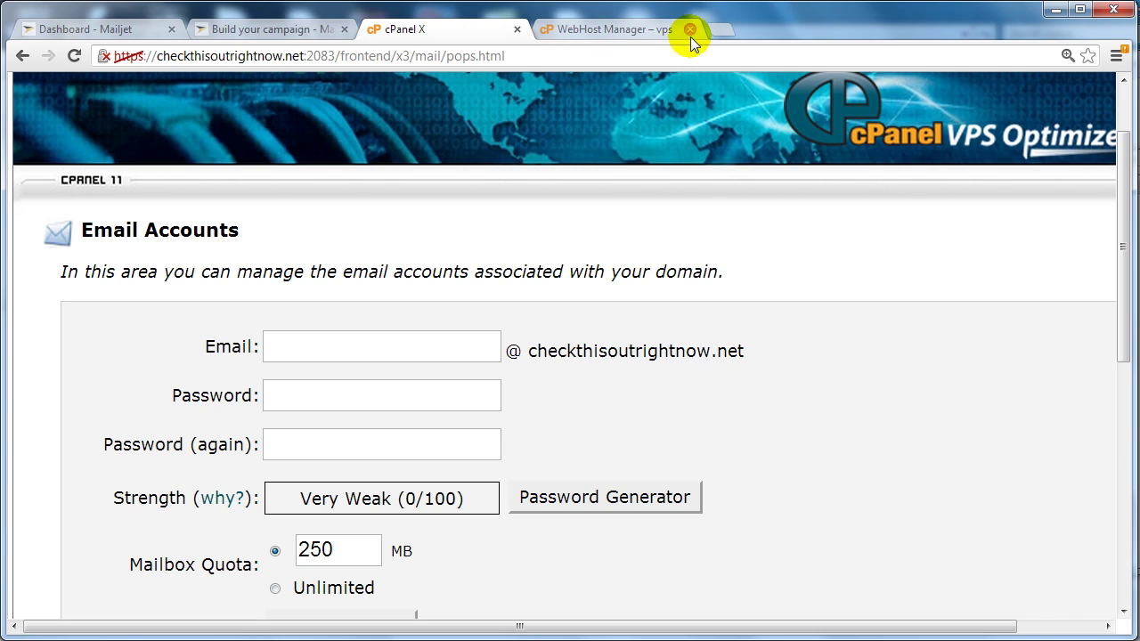
- Compare the WHM home and cPanel Email Accounts tabs, then go to the Mailjet dashboard via Build your campaign
click(649, 27)
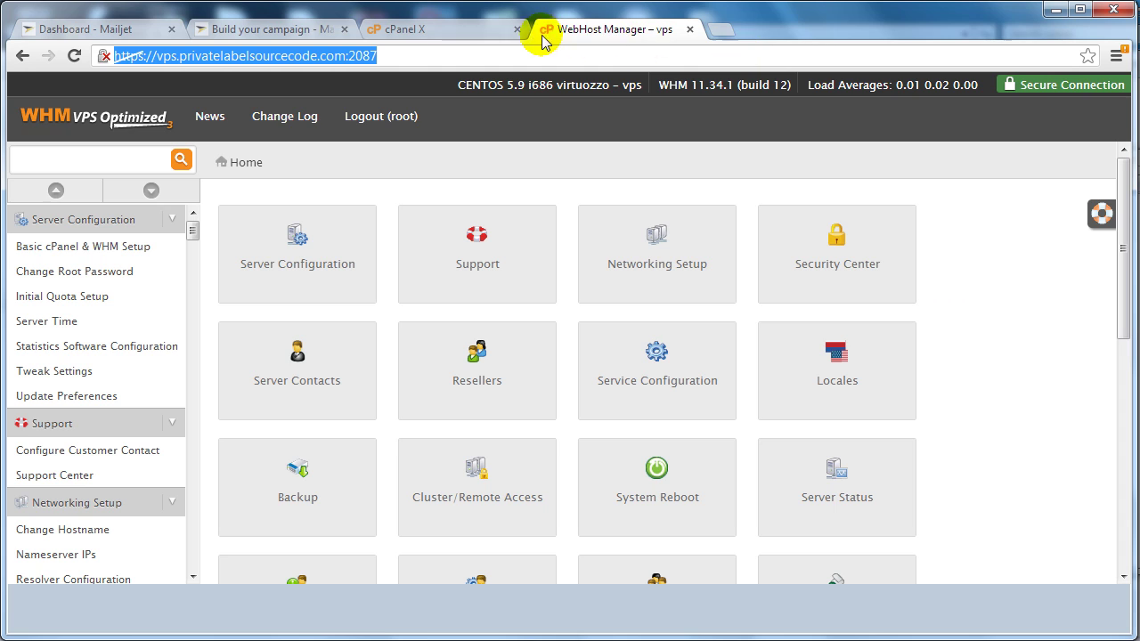
click(478, 33)
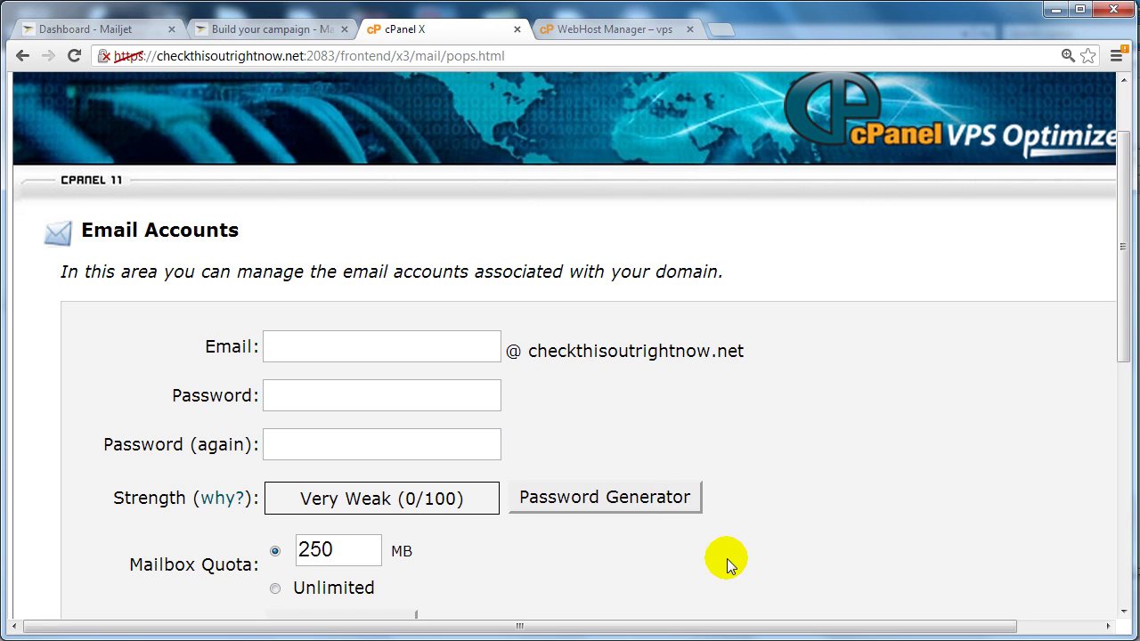
click(618, 32)
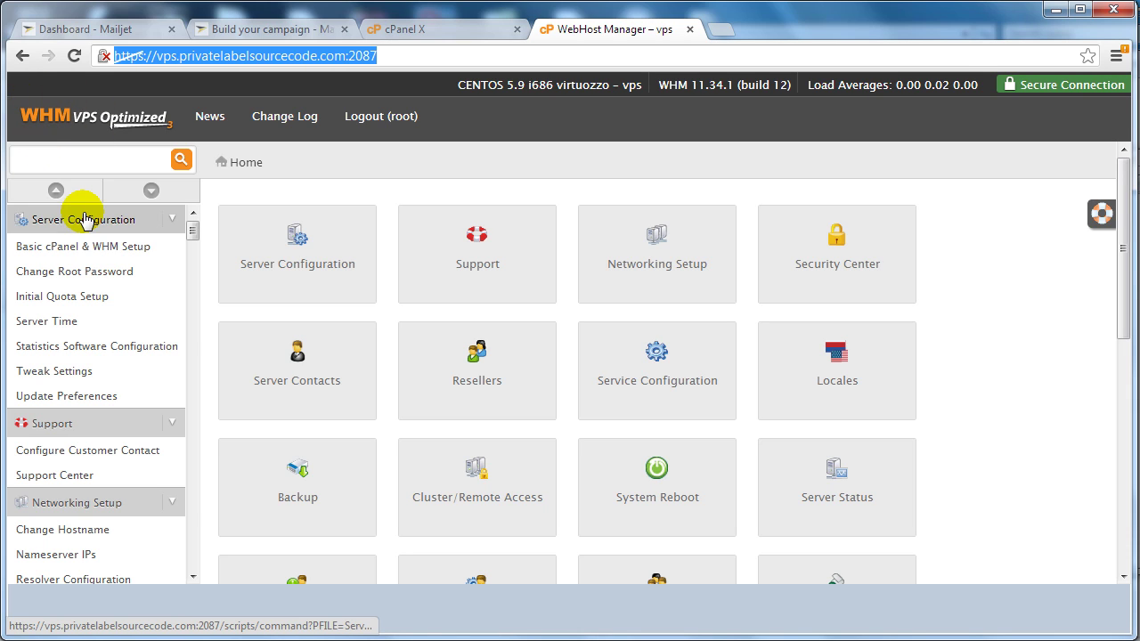
click(491, 35)
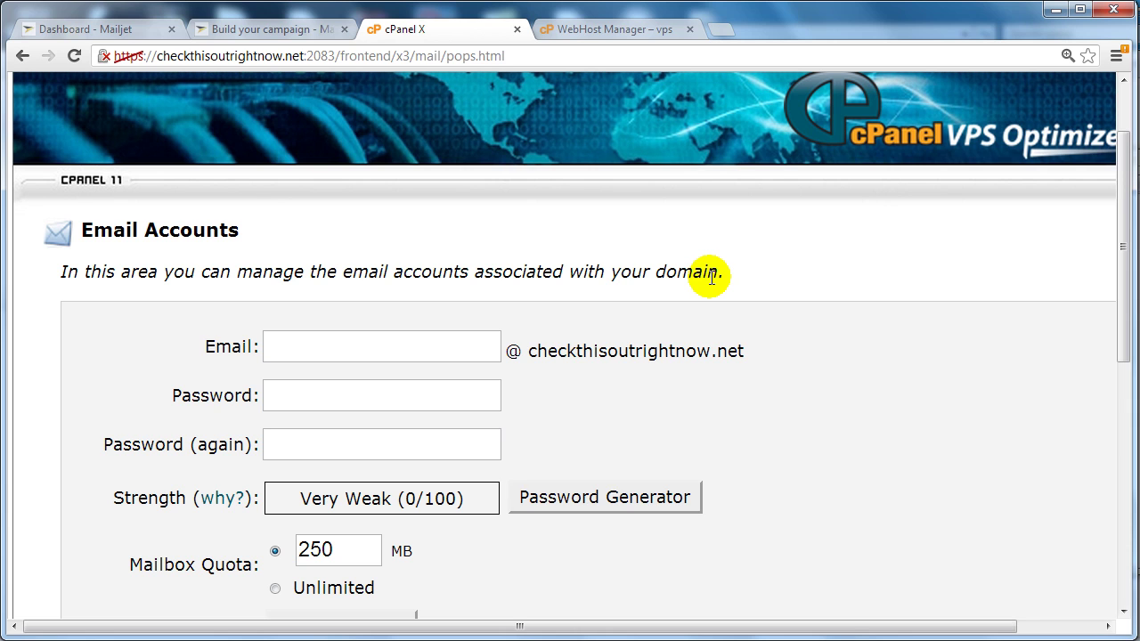
click(250, 32)
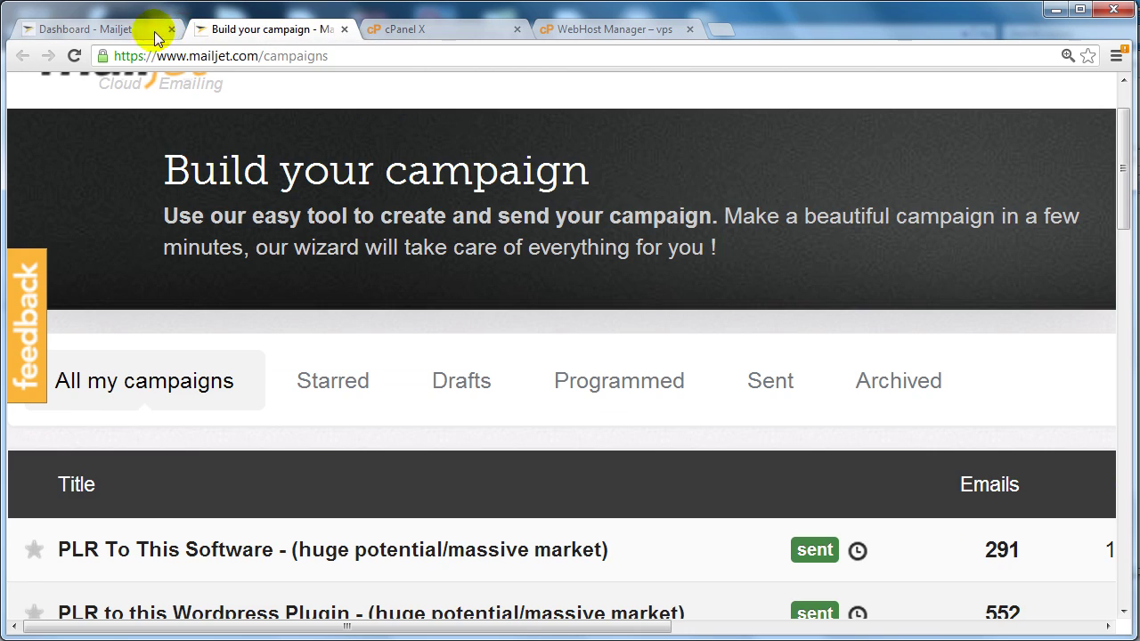
click(152, 32)
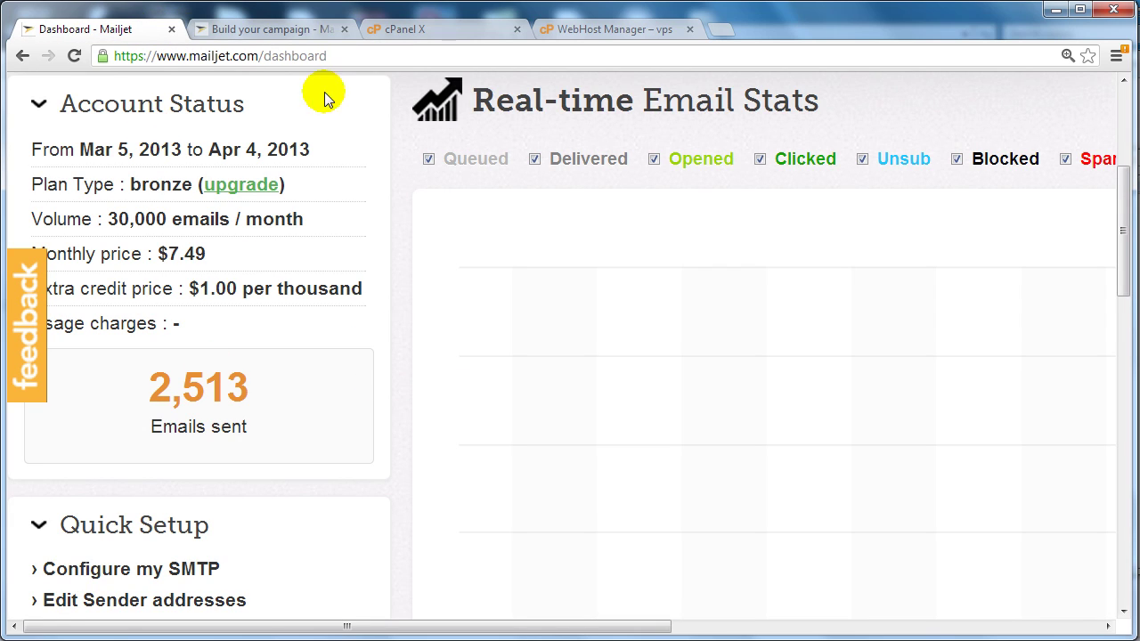